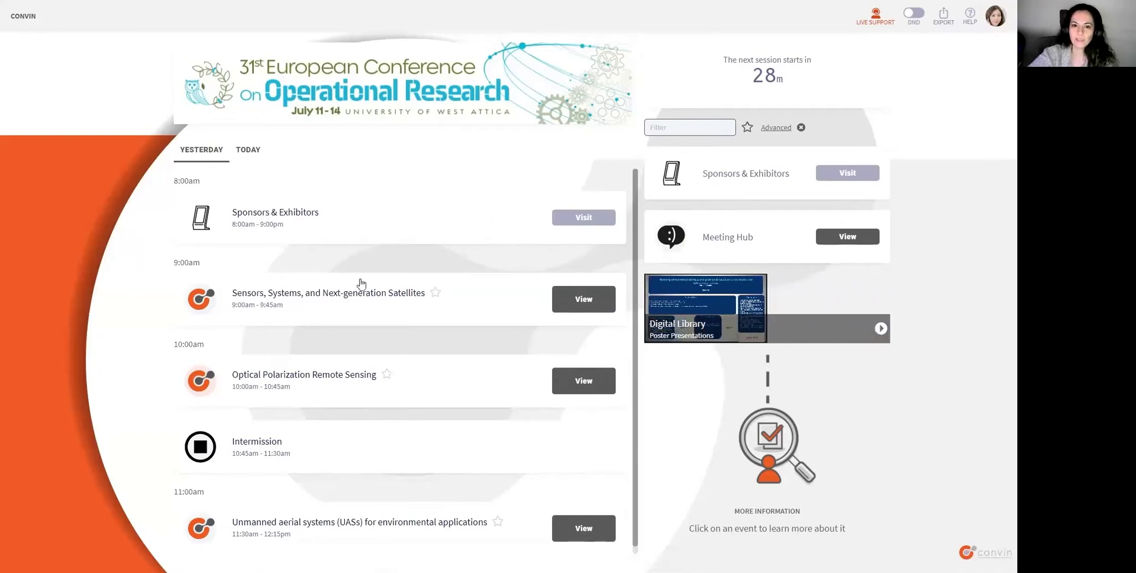
# Review the session information and speakers of "Sensors, Systems, and Next-generation Satellites" in yesterday's timeline.
pyautogui.click(484, 303)
pyautogui.scroll(-3, 767, 447)
pyautogui.scroll(-4, 767, 448)
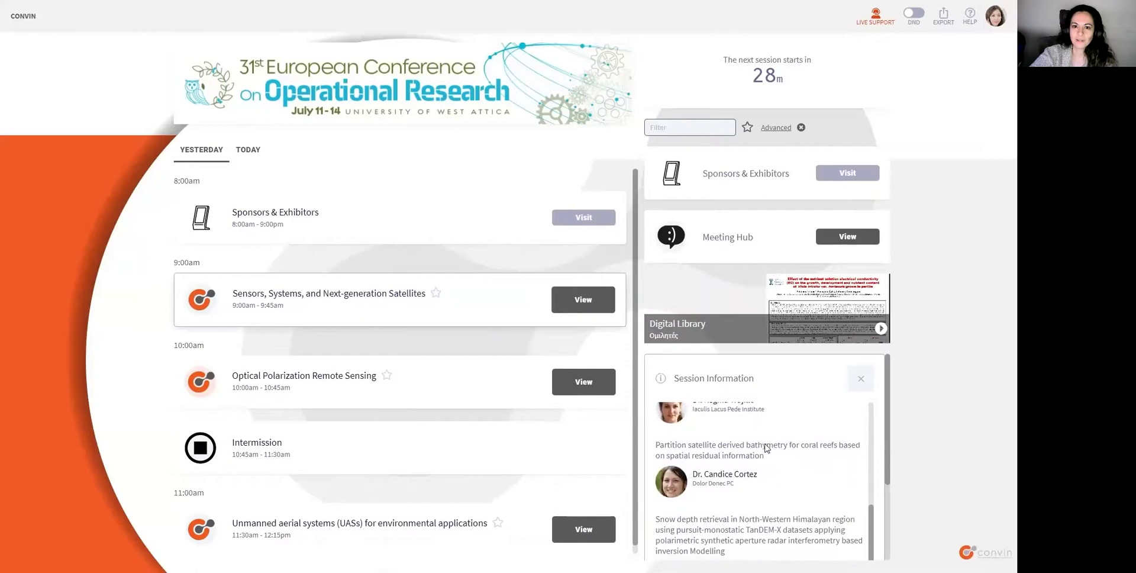
pyautogui.scroll(6, 722, 453)
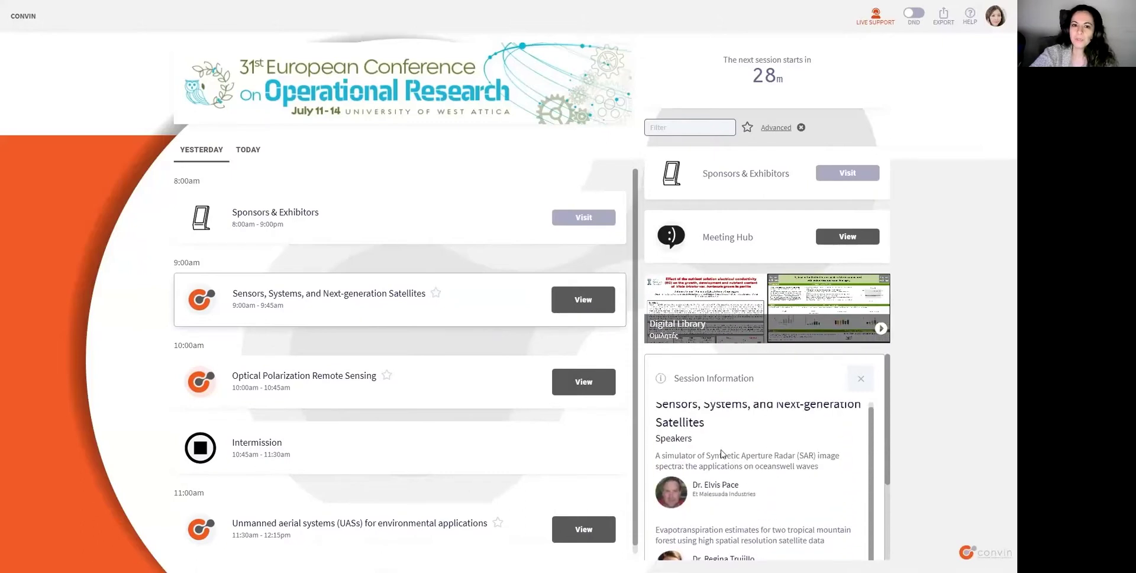
# Open the "Sensors, Systems, and Next-generation Satellites" session, expand its Live Q&A, and return to the timeline.
pyautogui.click(569, 306)
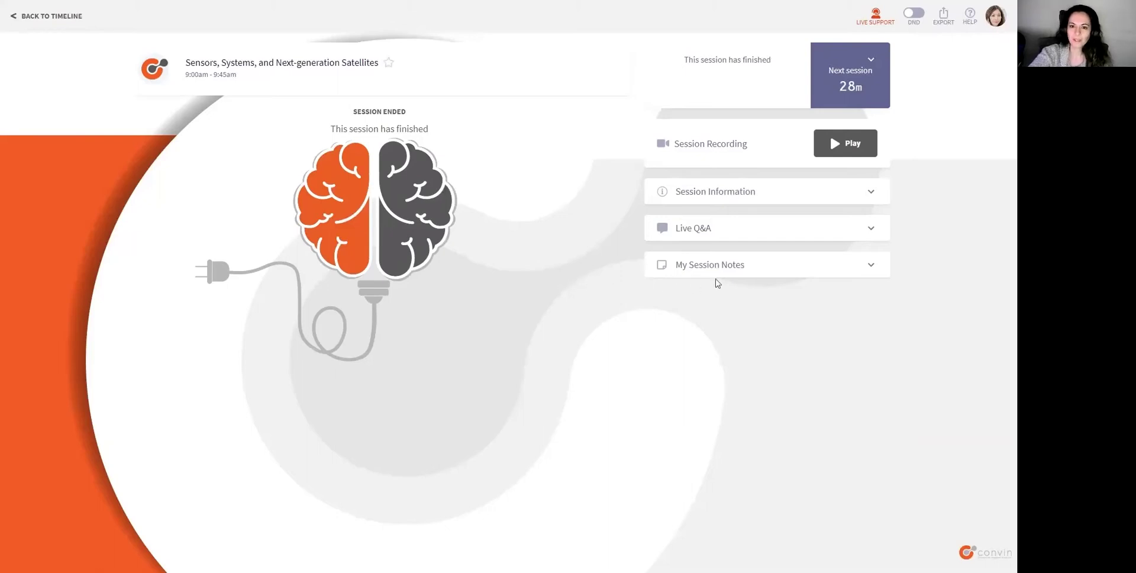
pyautogui.click(746, 226)
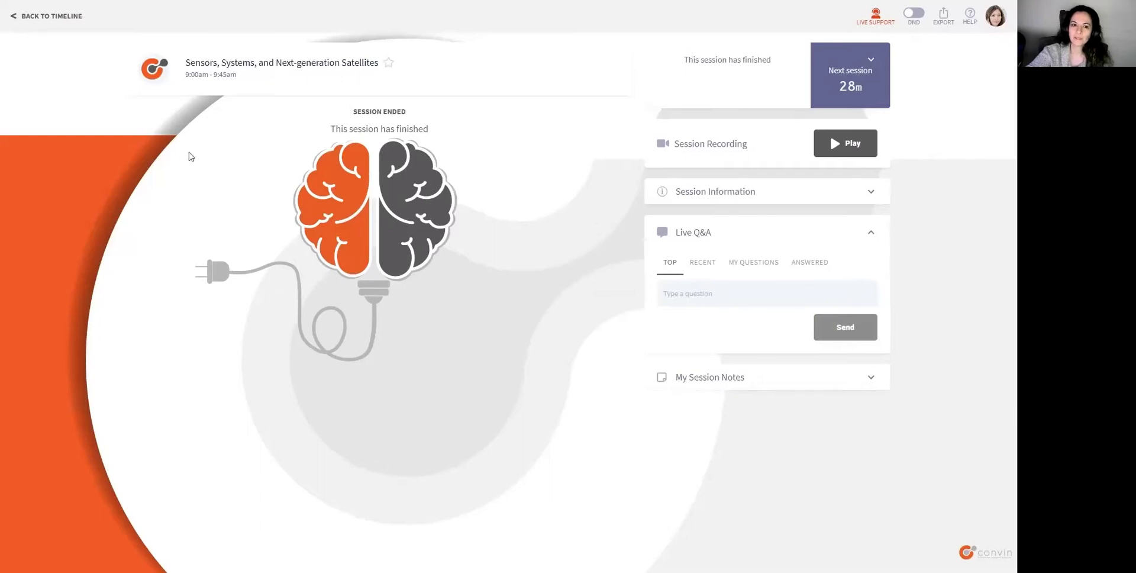
pyautogui.click(68, 16)
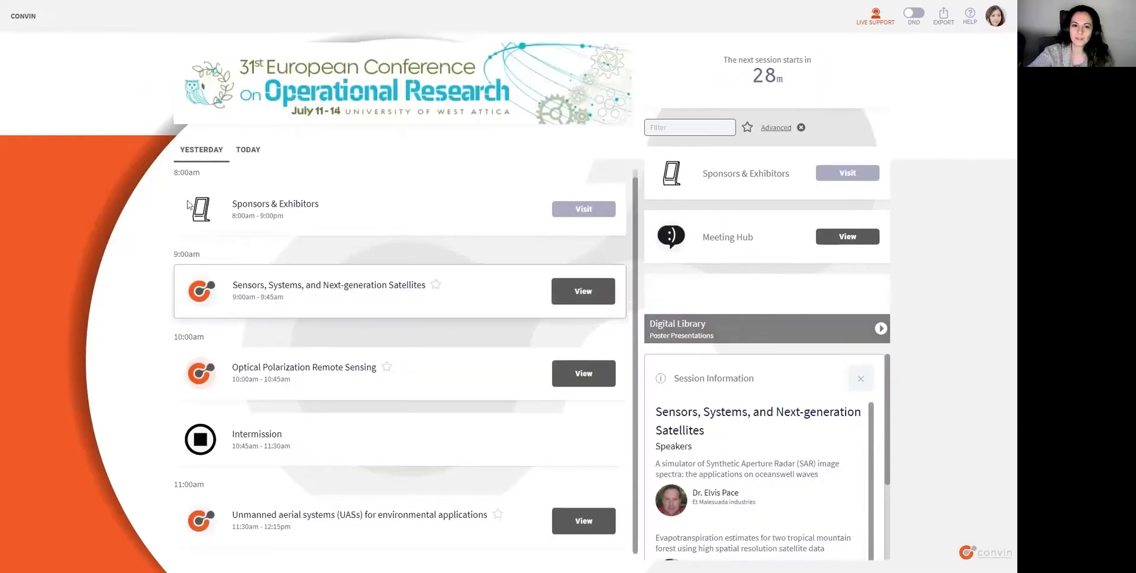
# Preview today's "Remote sensing of atmospheric radiation and dynamics" session and return to the timeline.
pyautogui.click(254, 150)
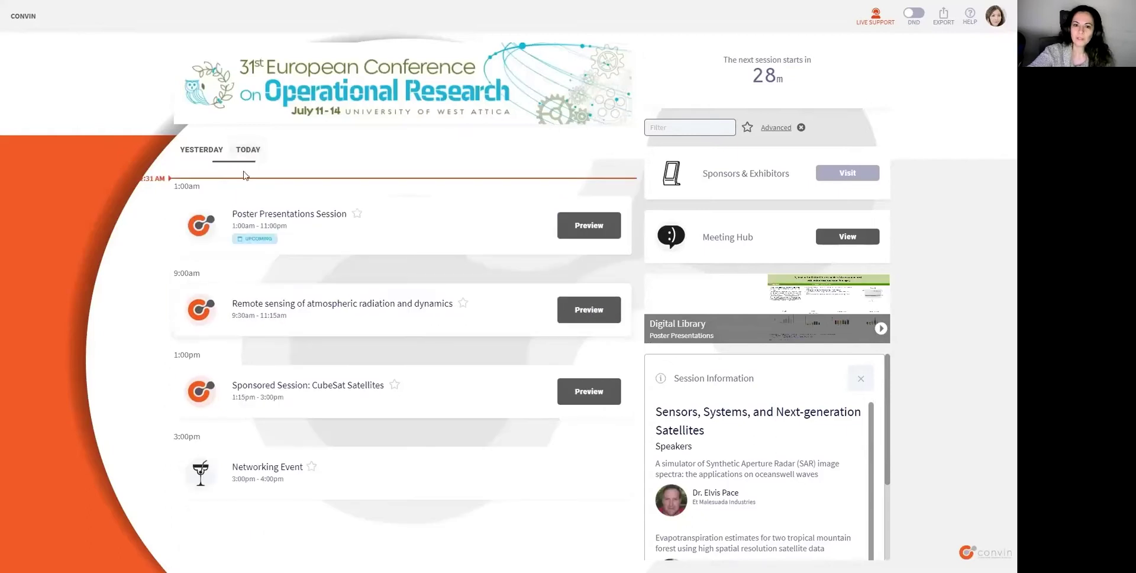
pyautogui.click(596, 303)
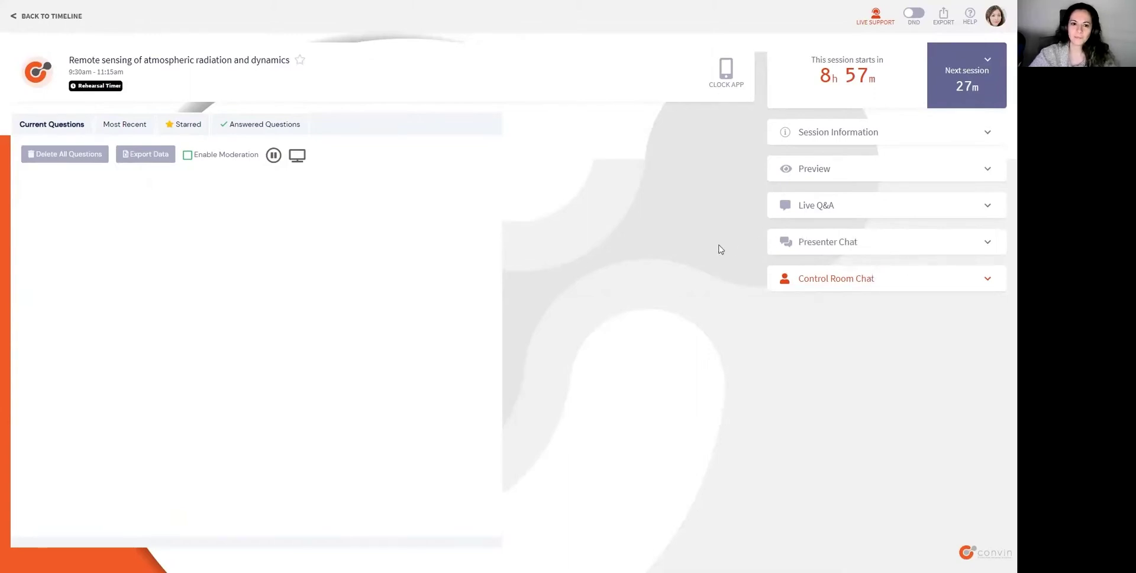
pyautogui.click(44, 13)
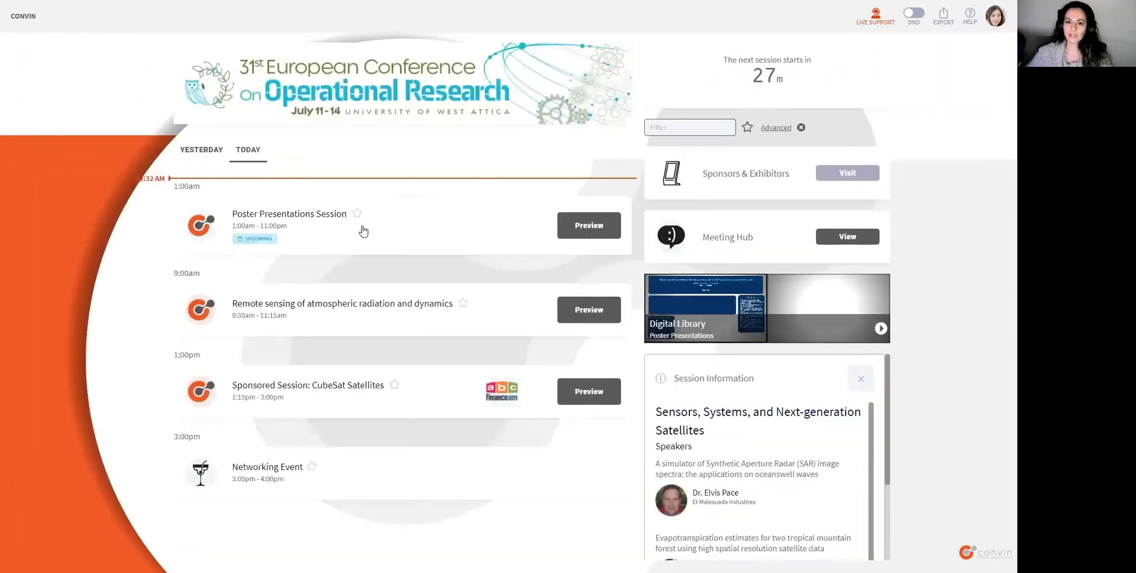
# Mark "Poster Presentations Session" and "Remote sensing of atmospheric radiation and dynamics" as favourites and filter the timeline to favourites only.
pyautogui.click(357, 215)
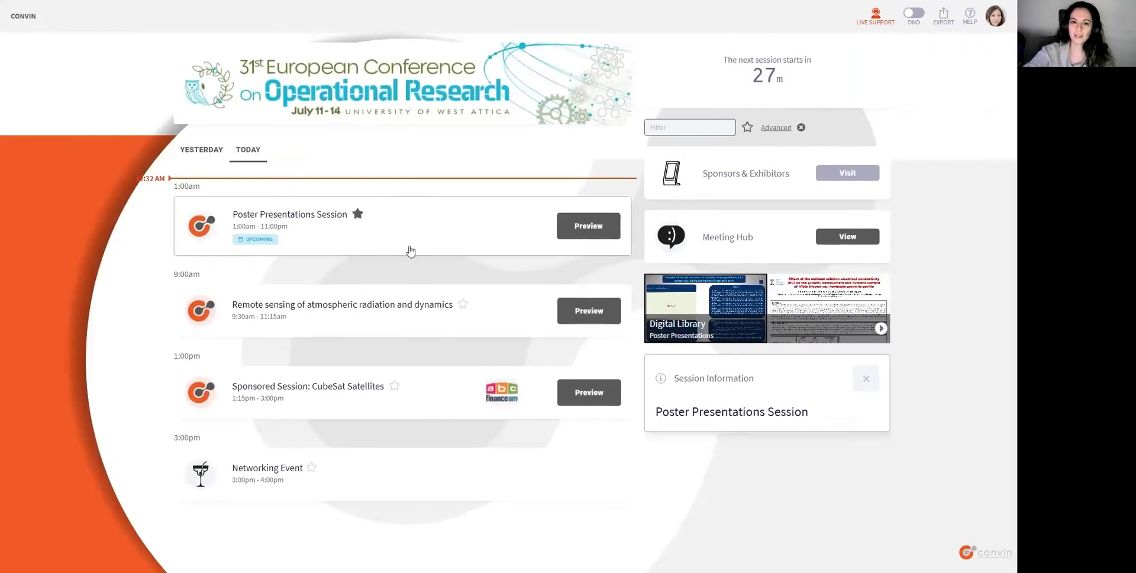
pyautogui.click(465, 305)
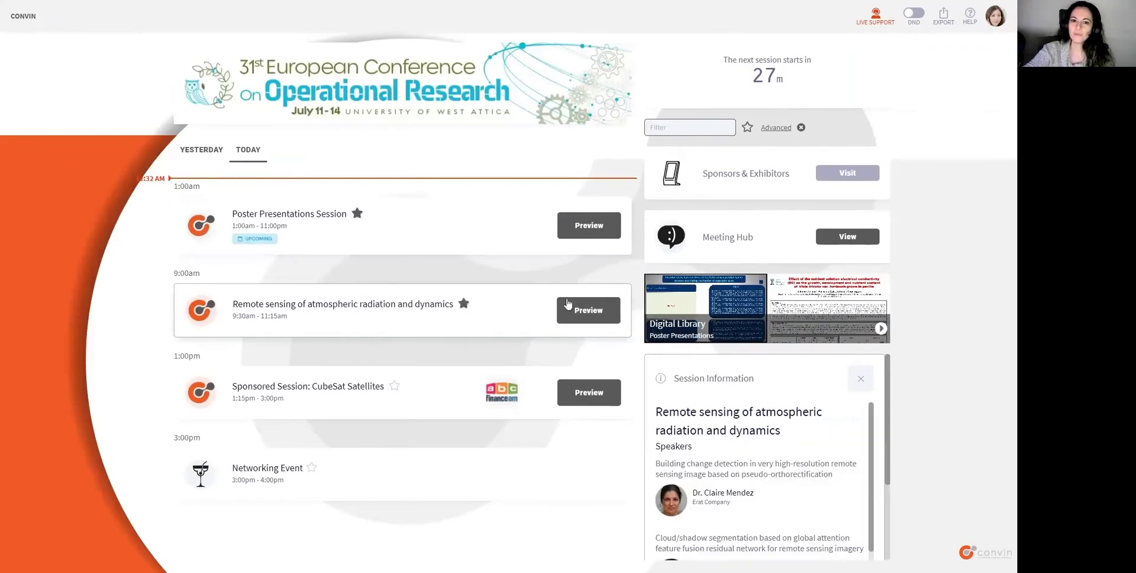
pyautogui.click(747, 127)
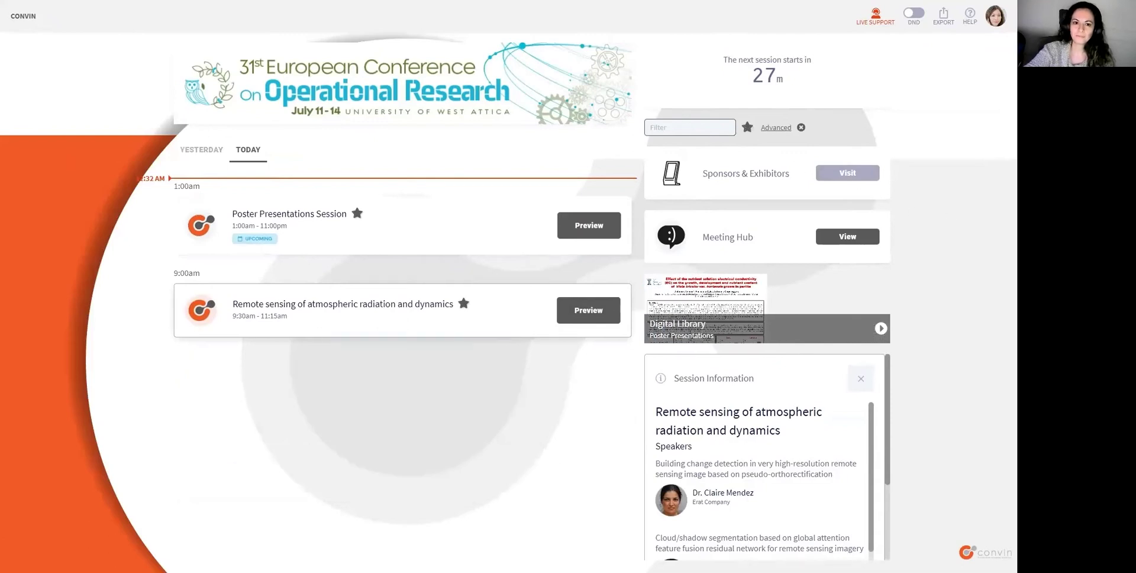
# Remove both sessions from the favourites and turn off the favourites filter on the timeline.
pyautogui.click(357, 215)
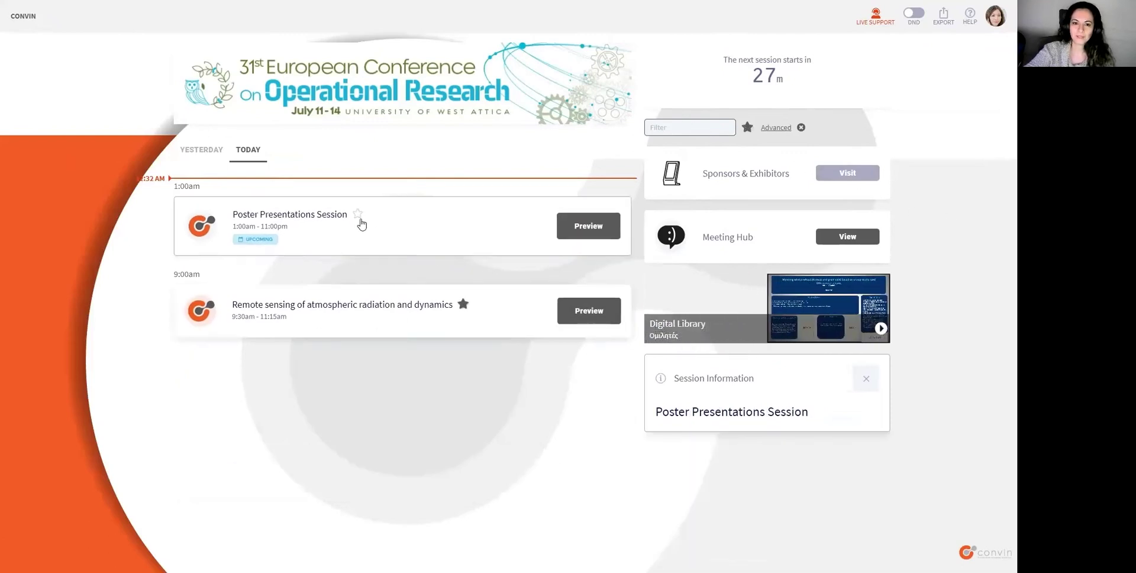
pyautogui.click(462, 306)
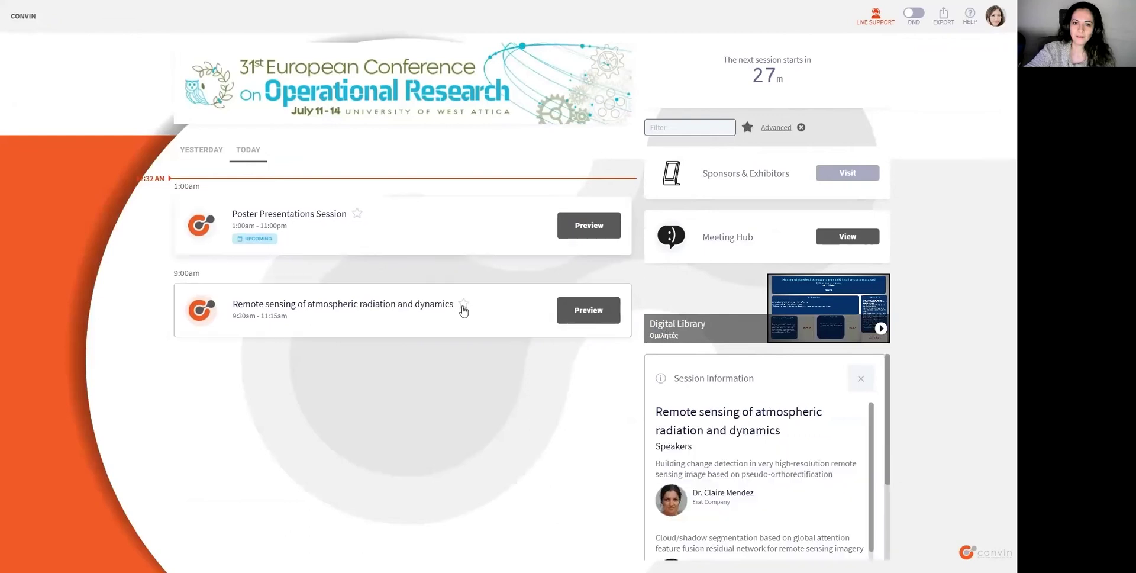
pyautogui.click(747, 127)
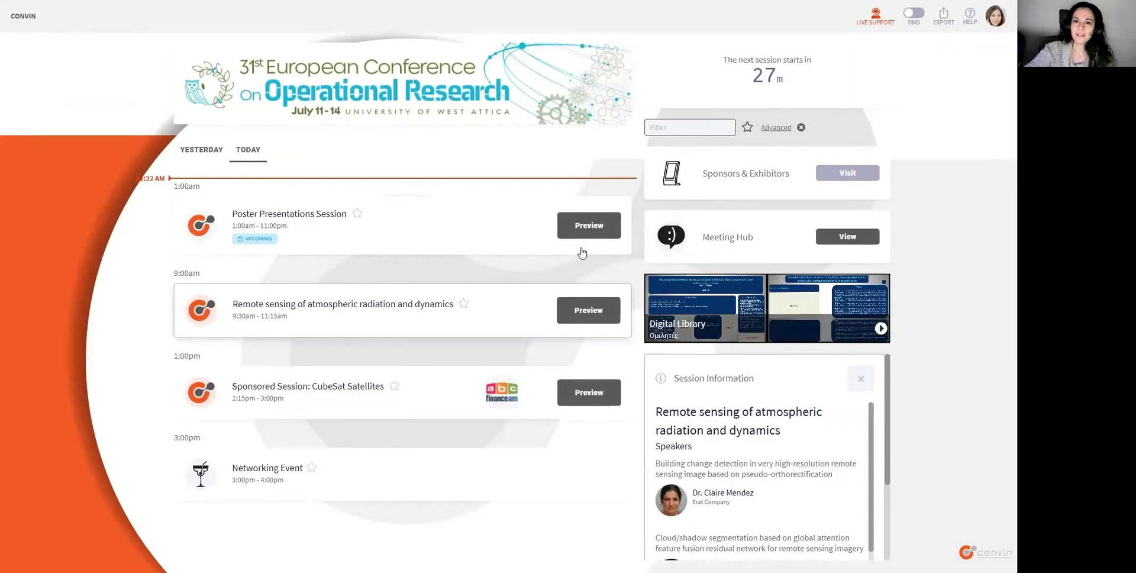
# Browse the Poster Presentations Session, open the PP3 poster on three-dimensional spatial information, and return to the timeline.
pyautogui.click(589, 230)
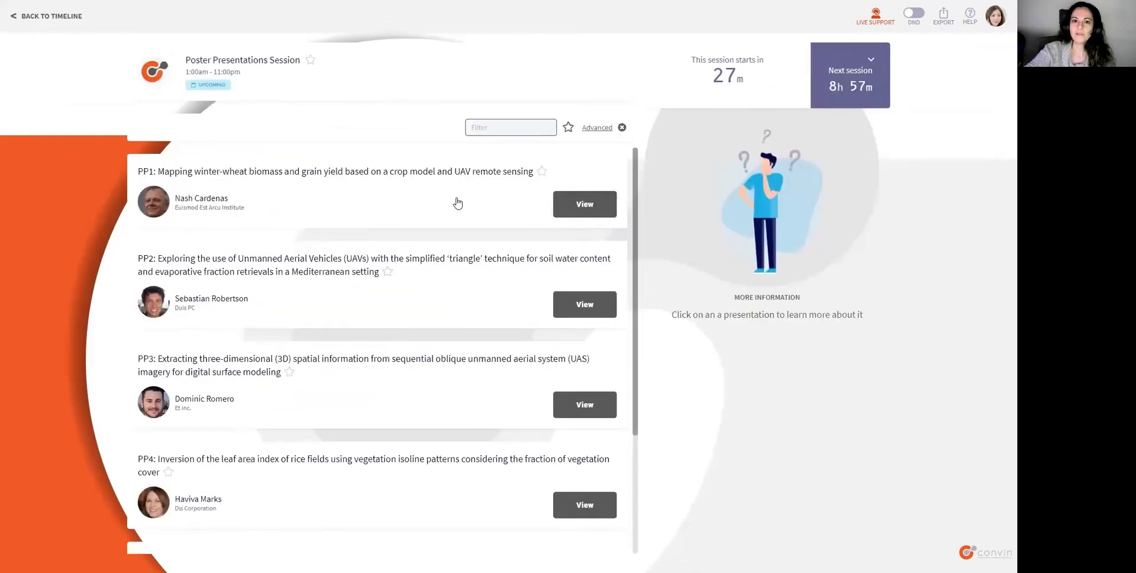
pyautogui.scroll(-1, 456, 202)
pyautogui.scroll(-1, 457, 203)
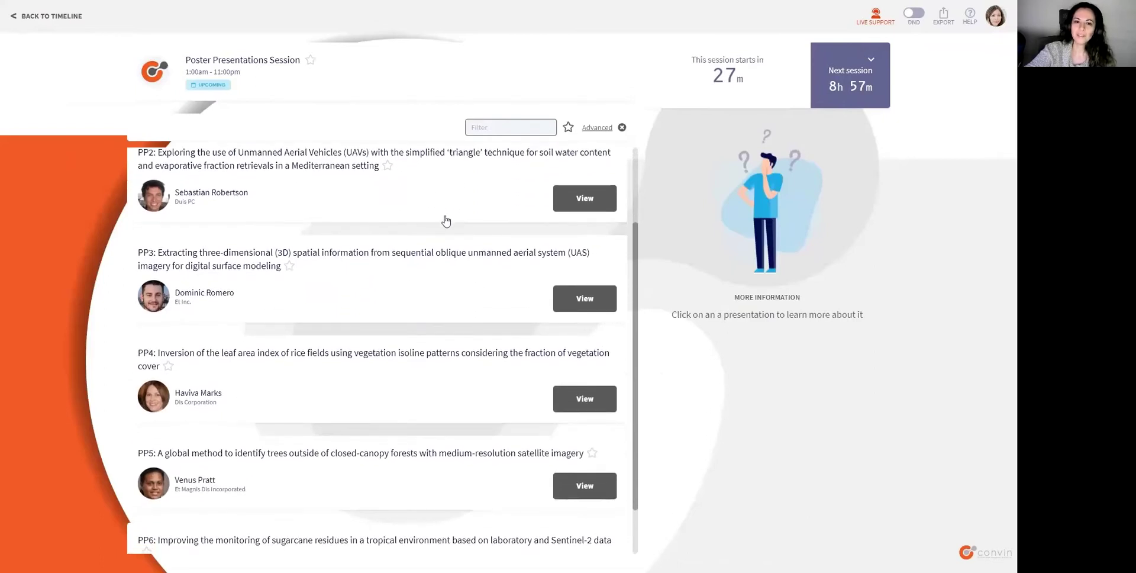
pyautogui.scroll(-1, 446, 221)
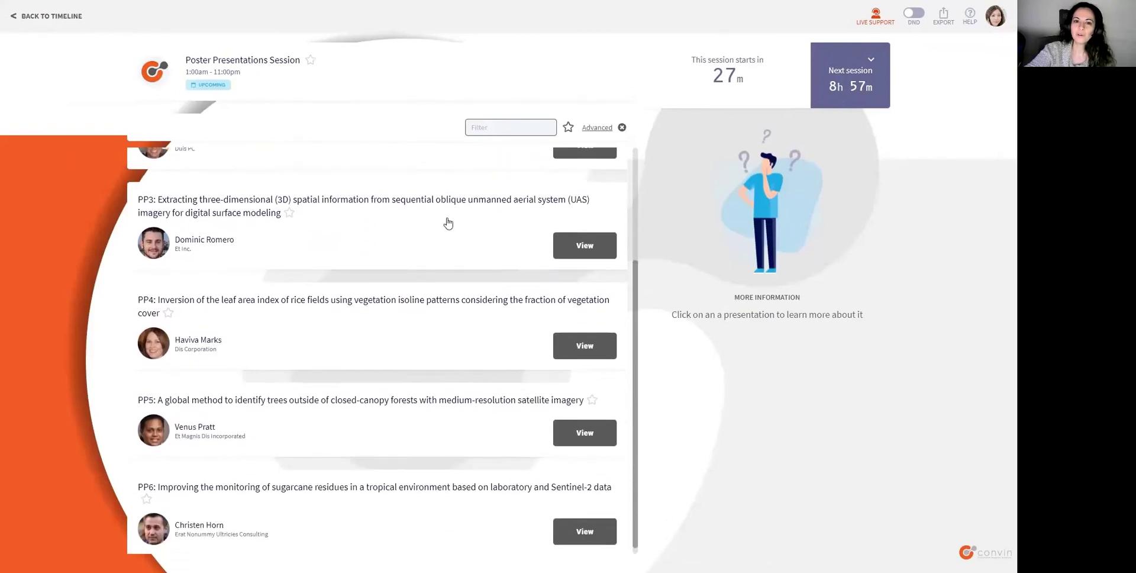
pyautogui.click(577, 246)
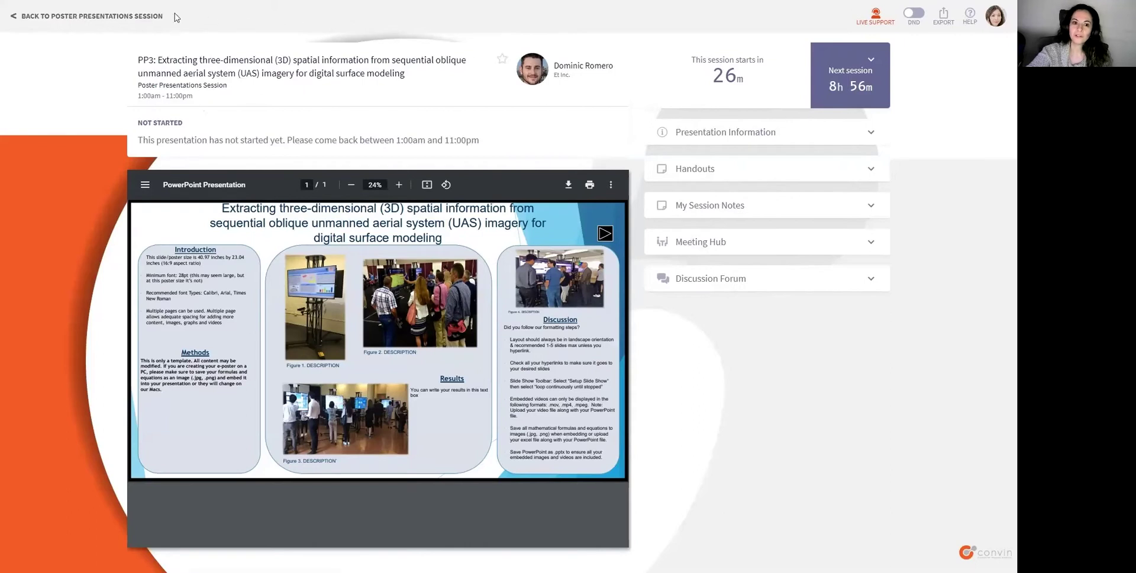
pyautogui.click(152, 17)
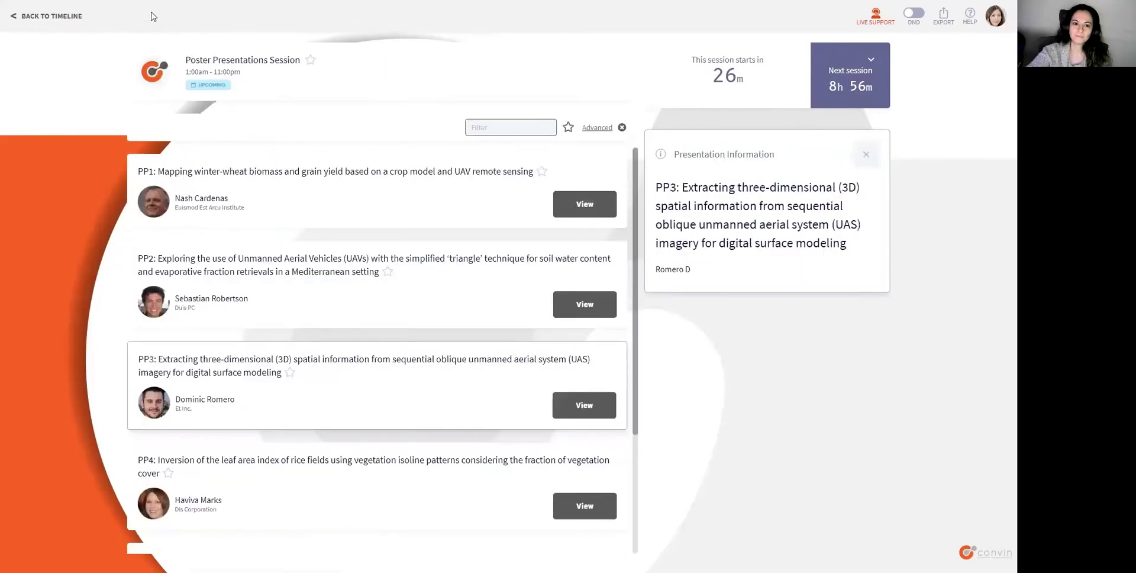
pyautogui.click(152, 17)
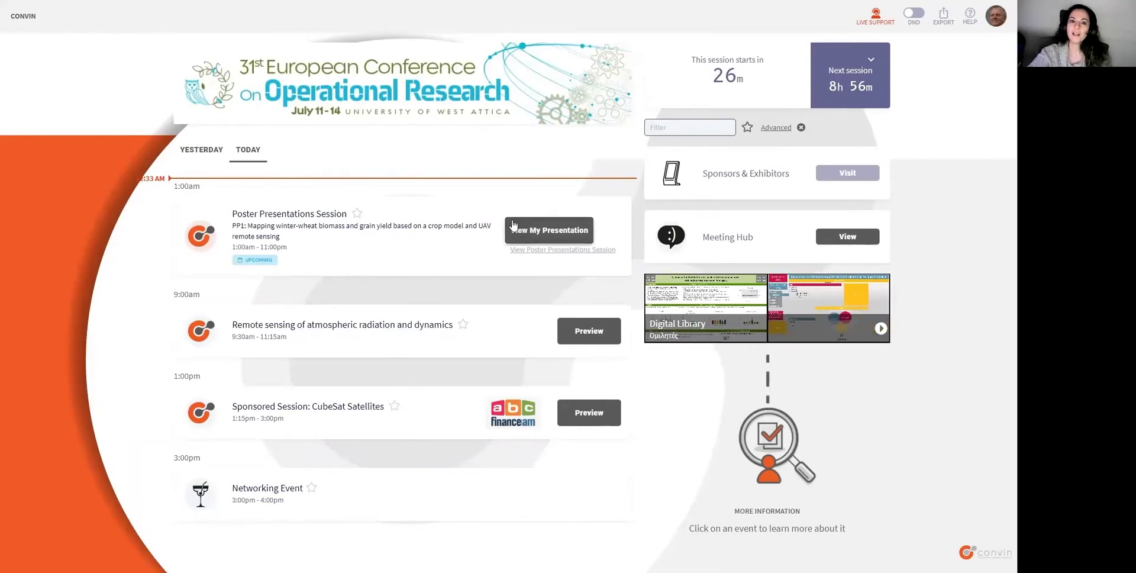
# Open the presenter's own PP1 presentation and run a practice presentation with microphone and camera off, ending it for all.
pyautogui.click(541, 233)
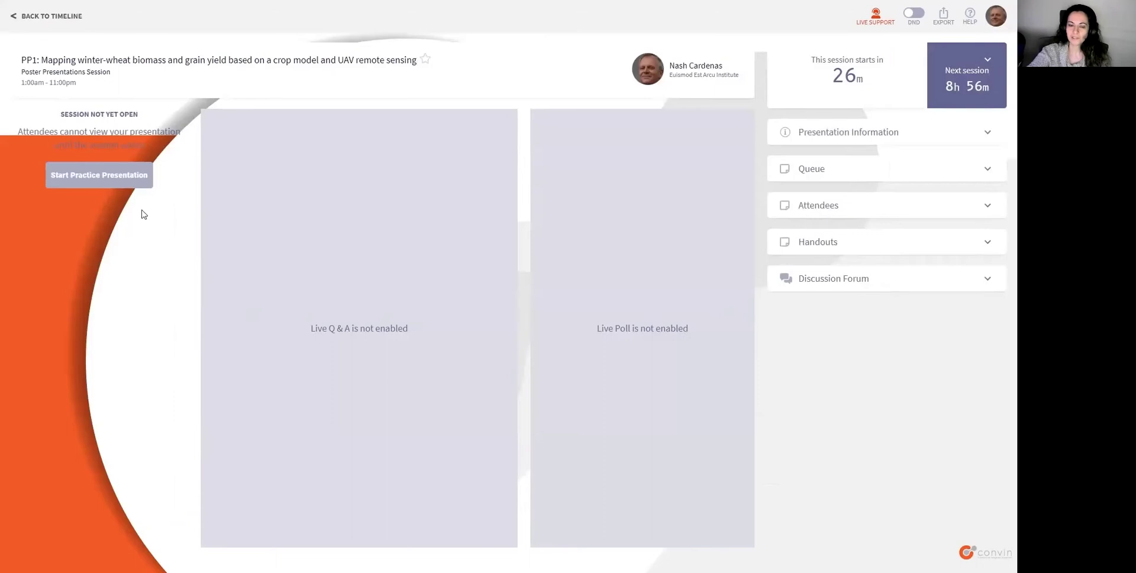
pyautogui.click(128, 180)
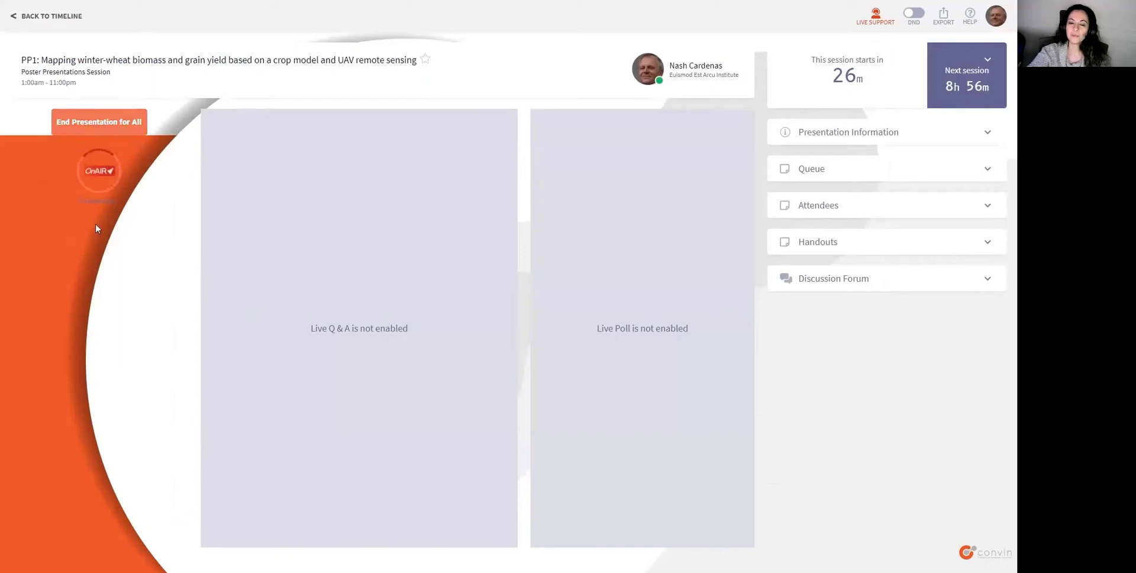
pyautogui.click(99, 268)
pyautogui.click(52, 269)
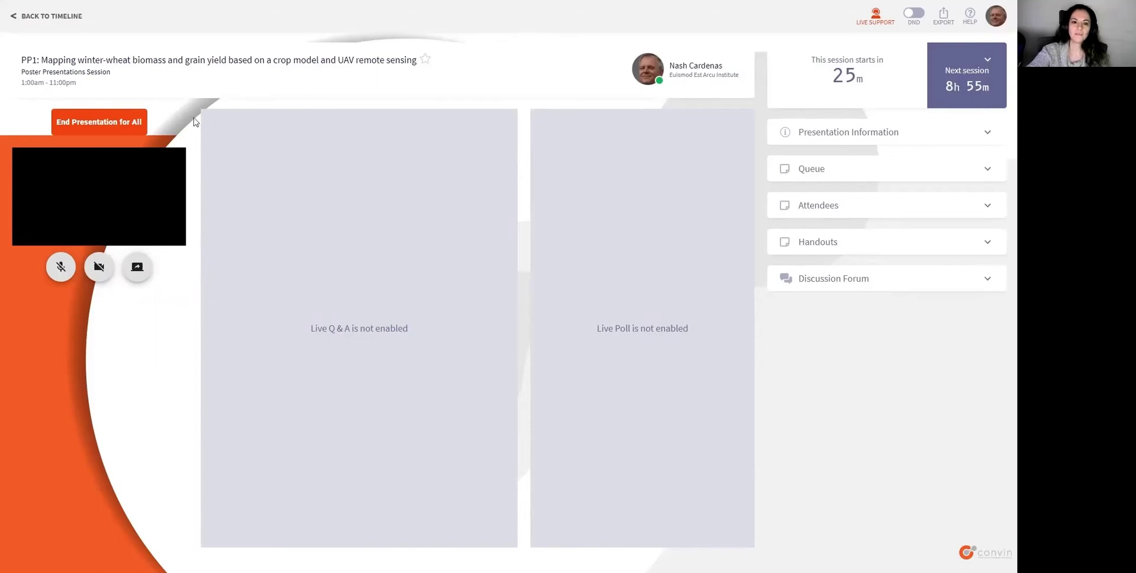
pyautogui.click(126, 123)
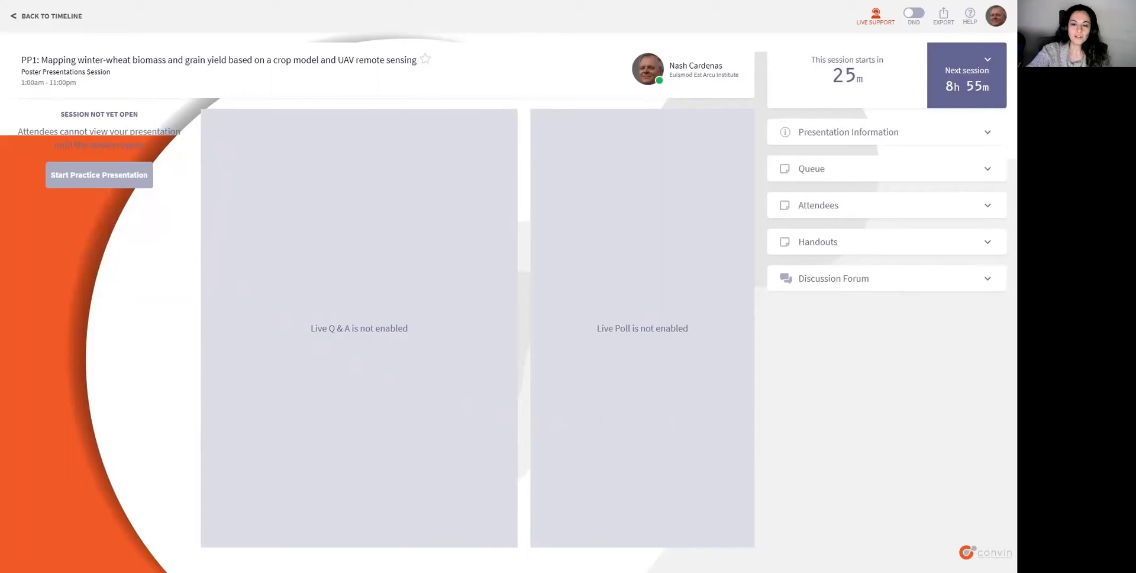
# Expand the Queue section of the PP1 presentation and return to the timeline.
pyautogui.click(843, 174)
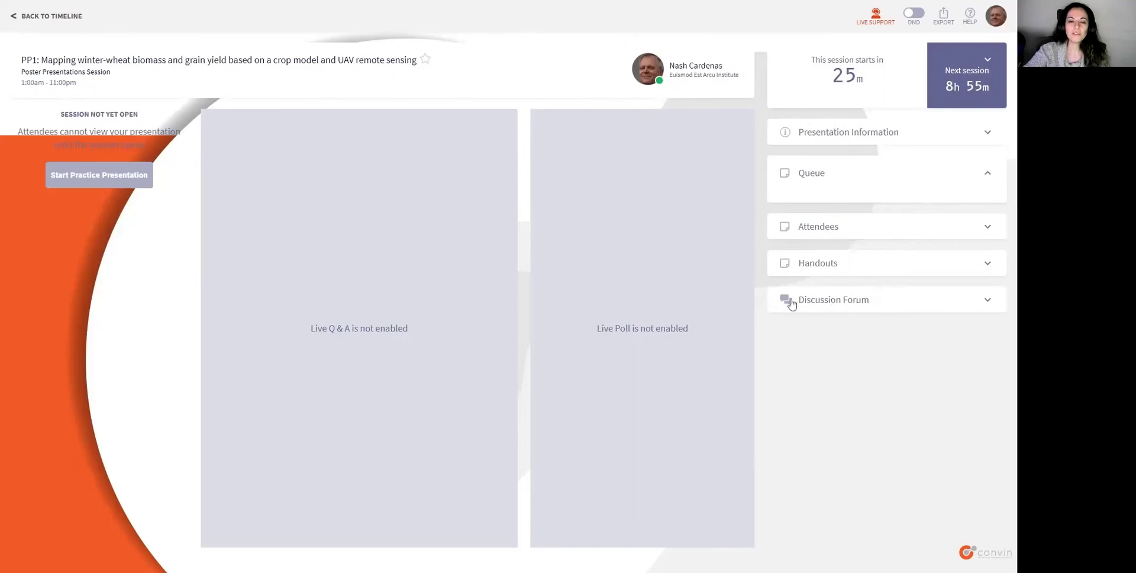
pyautogui.click(63, 18)
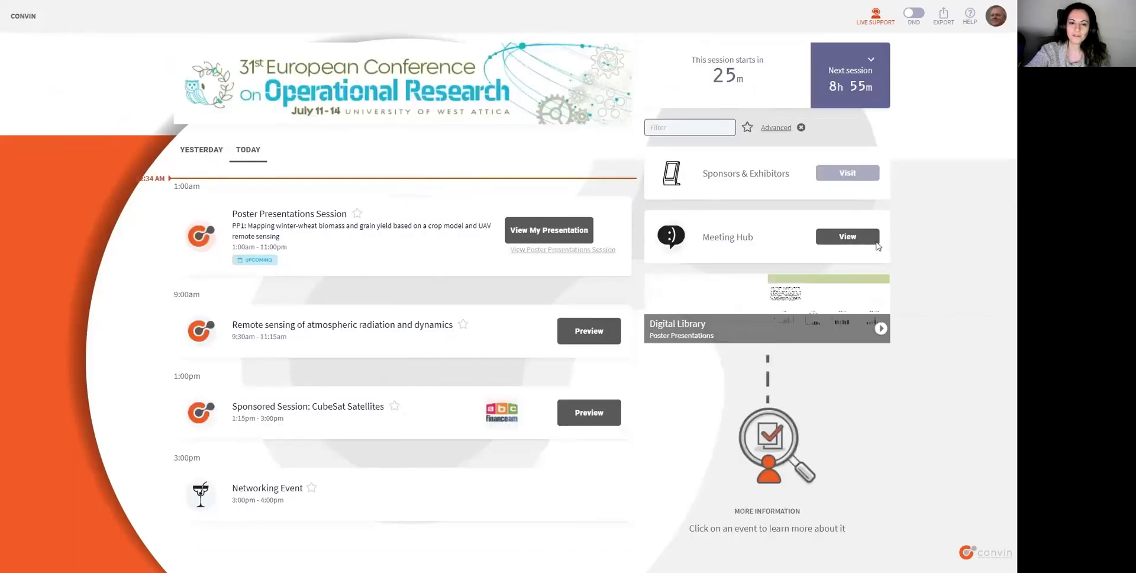
# Filter the Meeting Hub attendees by a last name and check the fields offered by the advanced search.
pyautogui.click(873, 238)
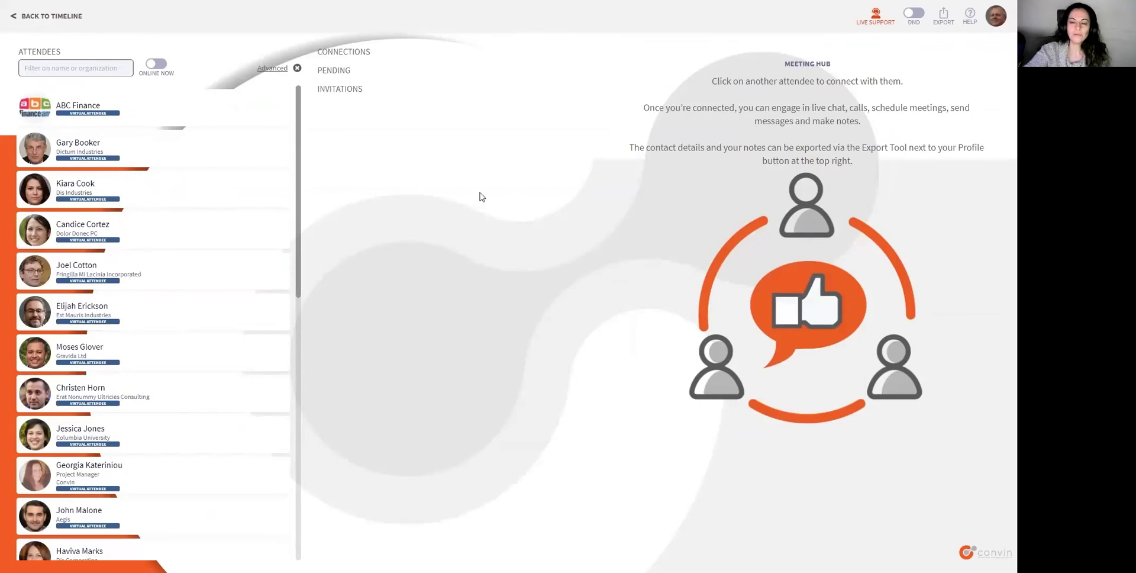
pyautogui.click(119, 67)
pyautogui.write('kateriniou')
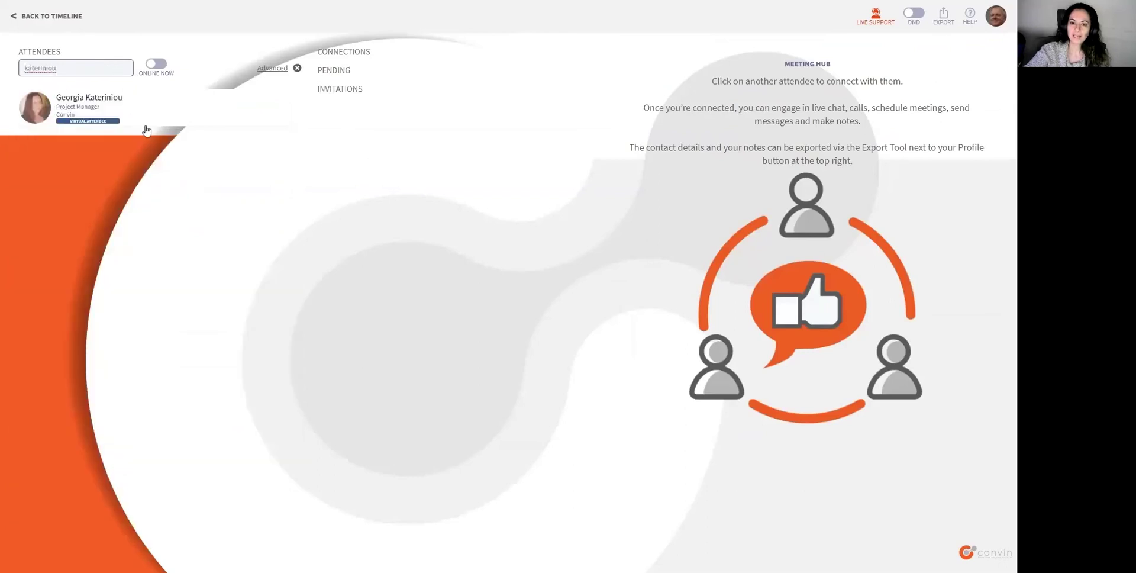
pyautogui.click(274, 68)
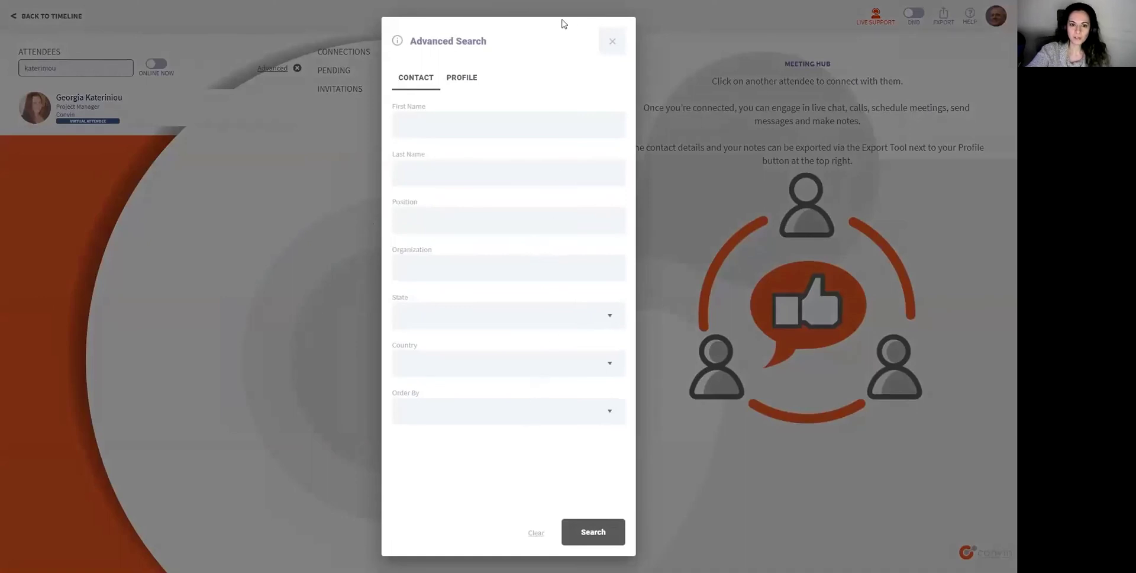
pyautogui.click(618, 47)
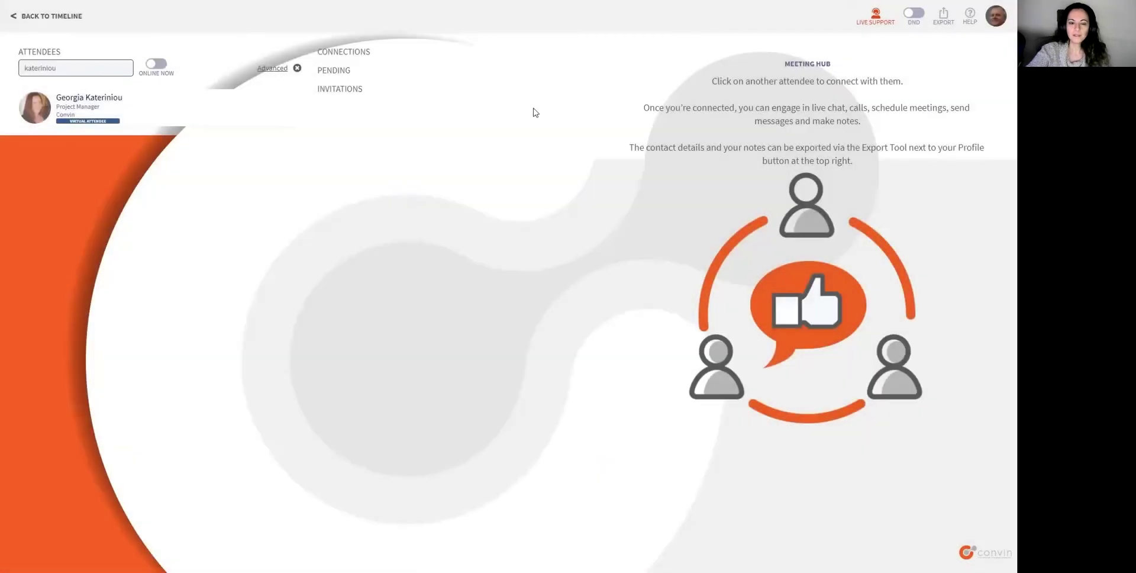
# Open the filtered attendee's contact card with its call and chat options, and return to the timeline.
pyautogui.click(120, 104)
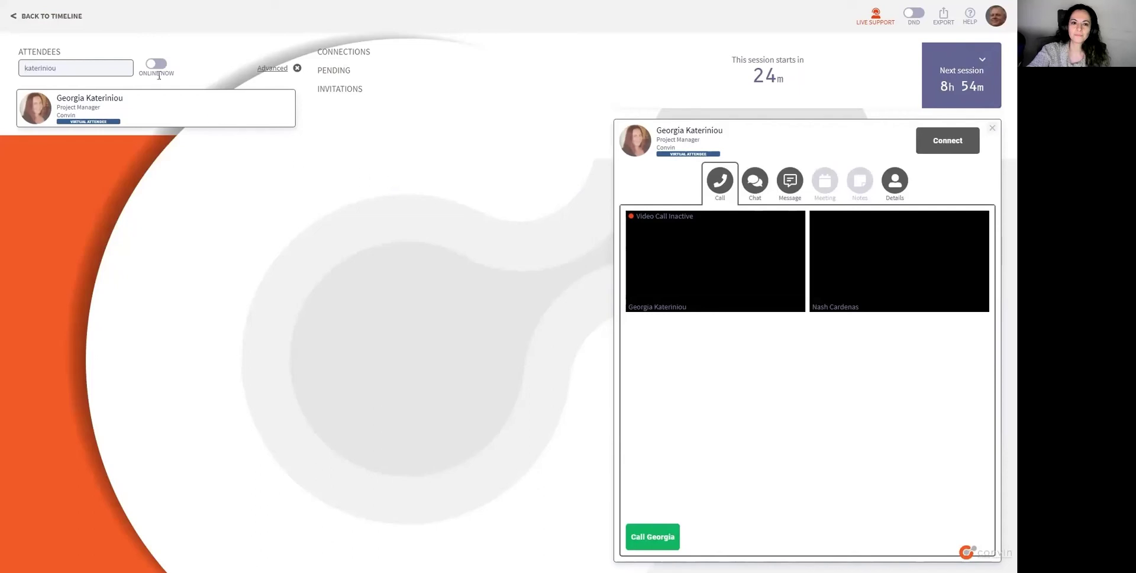
pyautogui.click(68, 16)
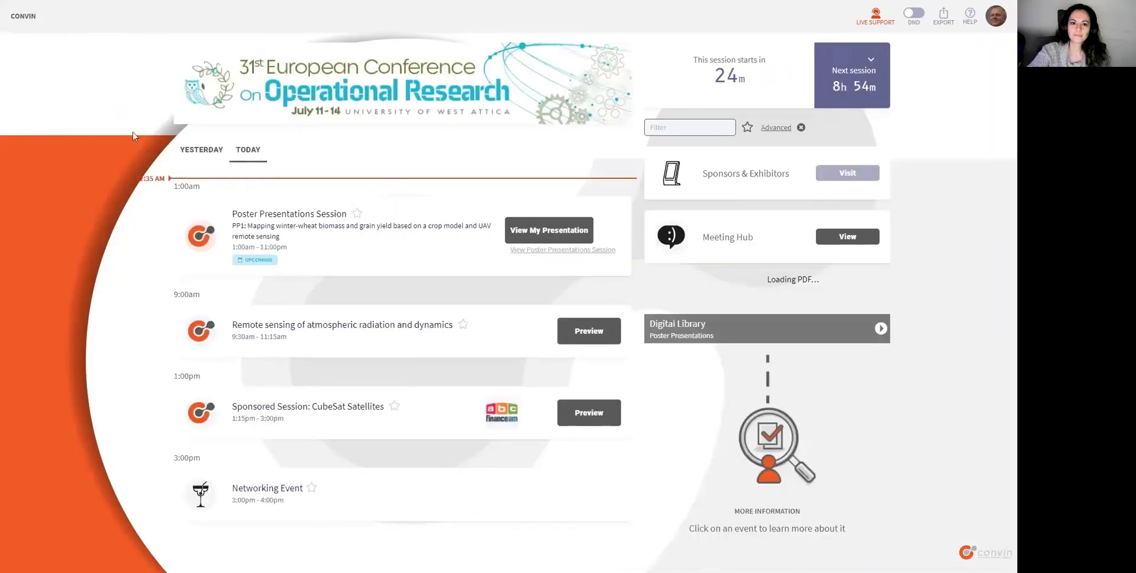
# Visit the Sponsors & Exhibitors area from yesterday's timeline and return to the timeline.
pyautogui.click(192, 149)
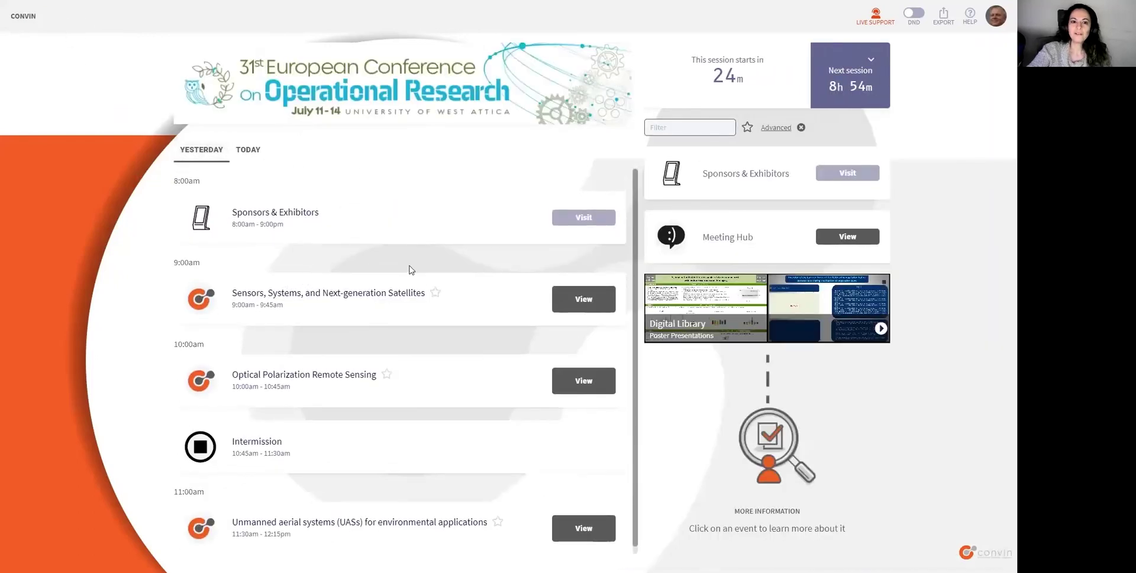
pyautogui.click(598, 220)
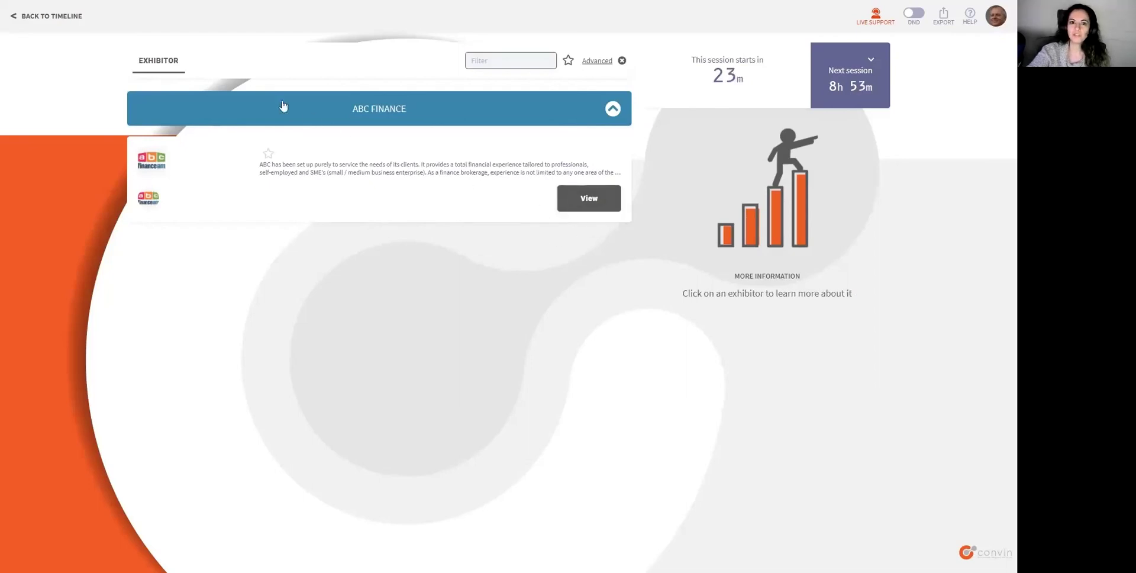
pyautogui.click(57, 18)
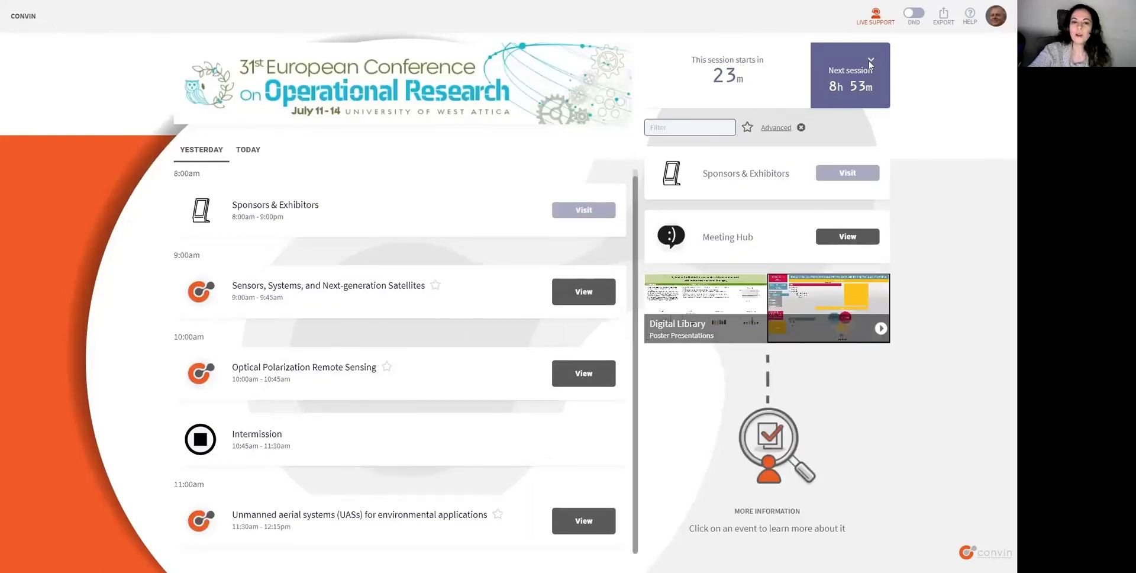
# Open the Live Support question form and close it without asking anything.
pyautogui.click(876, 17)
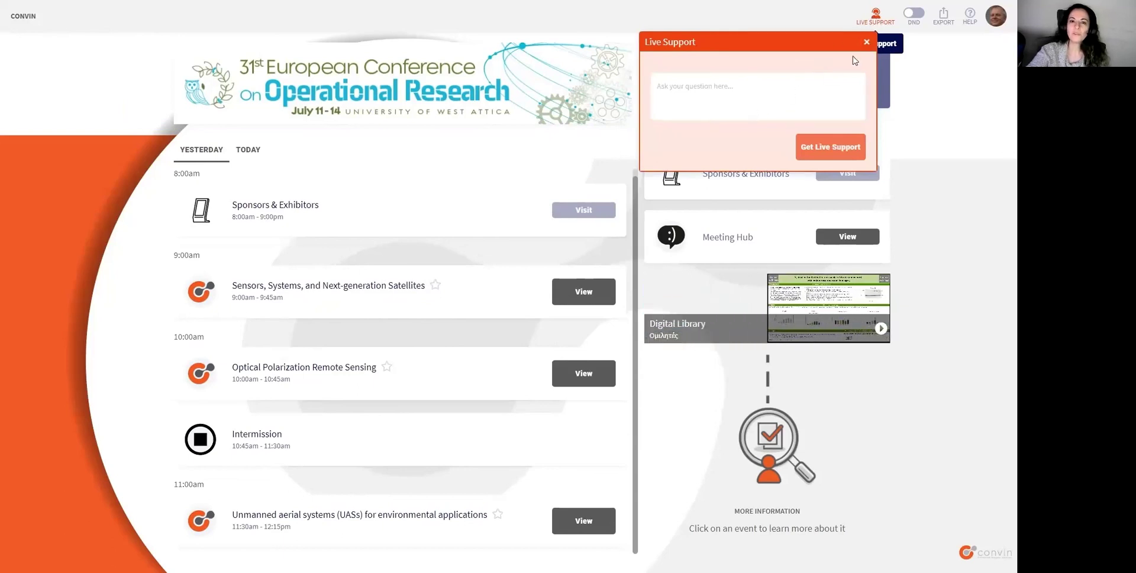
pyautogui.click(867, 42)
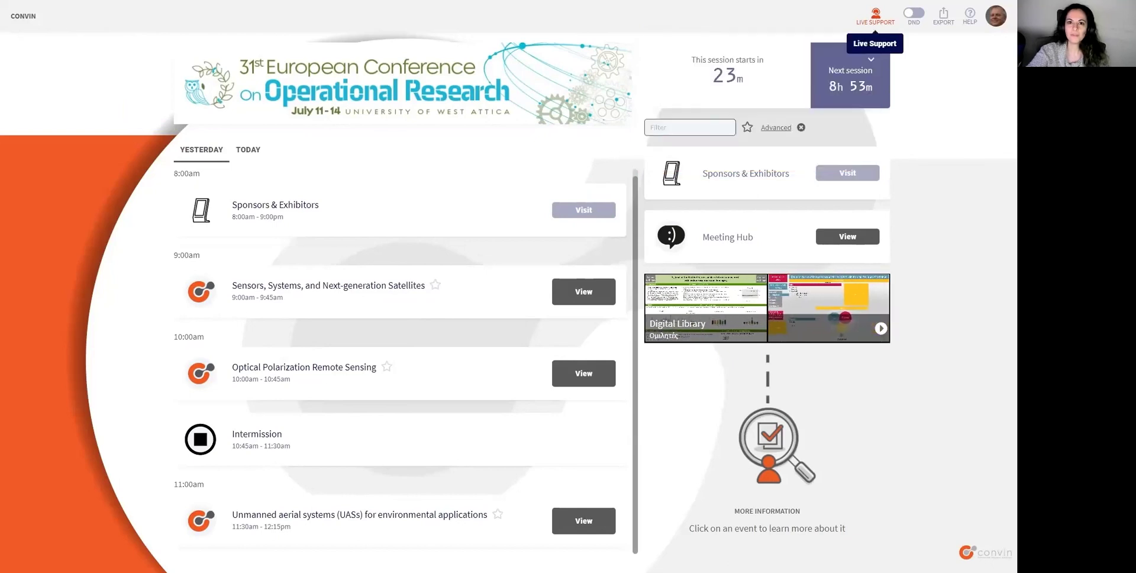